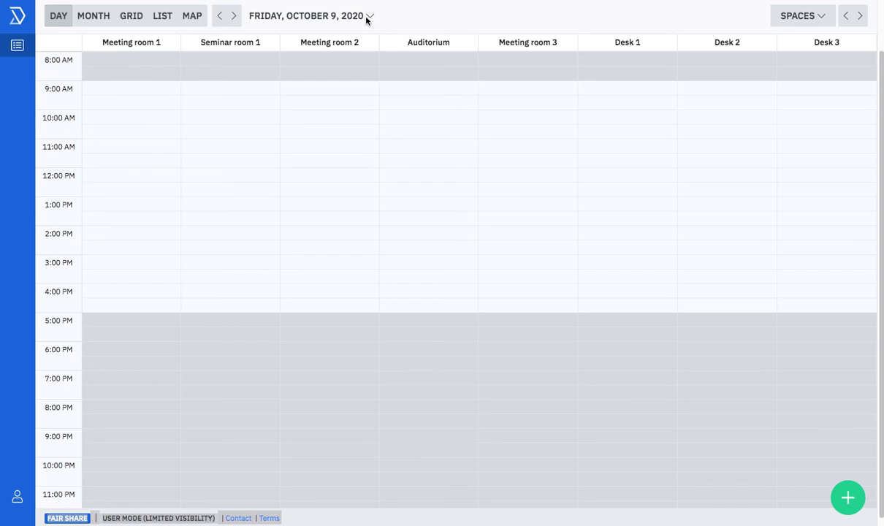
# Step: Jump to Monday, October 12 and start a 10:00 AM draft booking in Meeting room 2
pyautogui.hotkey('ctrl', 'a')
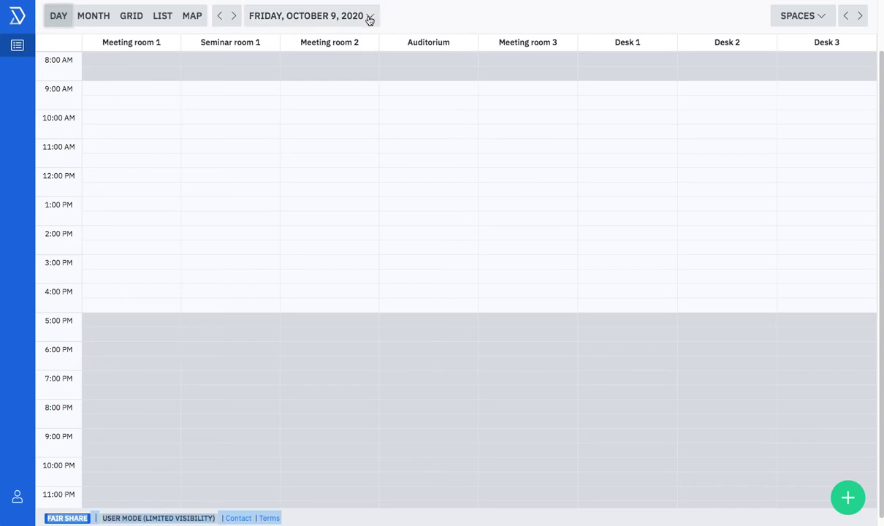
pyautogui.click(370, 19)
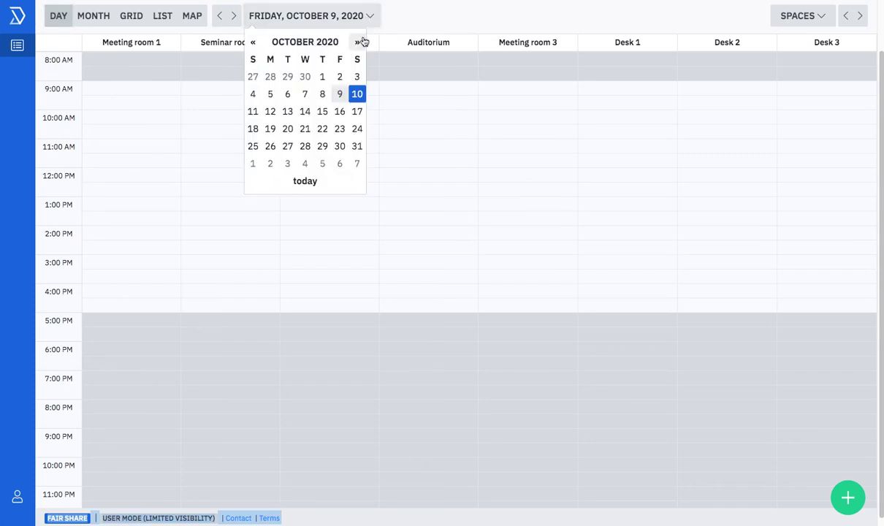
pyautogui.click(272, 114)
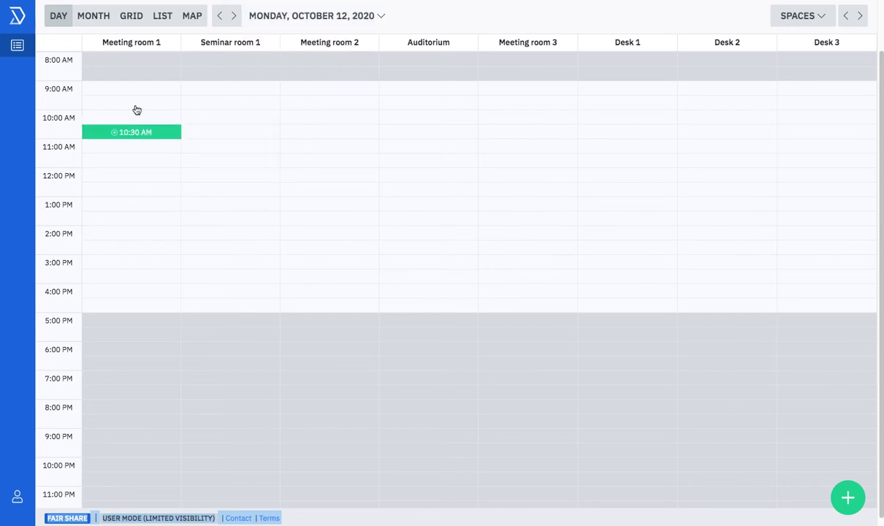
pyautogui.click(317, 119)
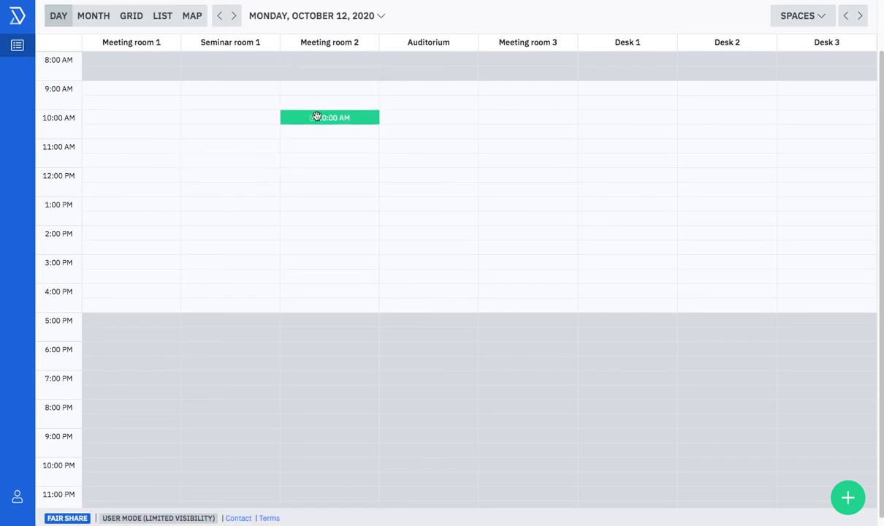
pyautogui.click(317, 117)
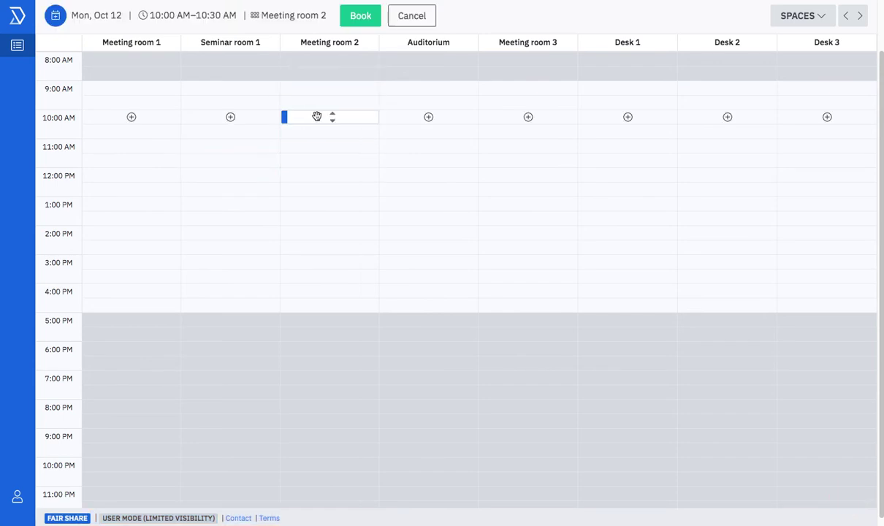
# Step: Set the Meeting room 2 booking to end at 1:30 PM and confirm it
pyautogui.click(361, 17)
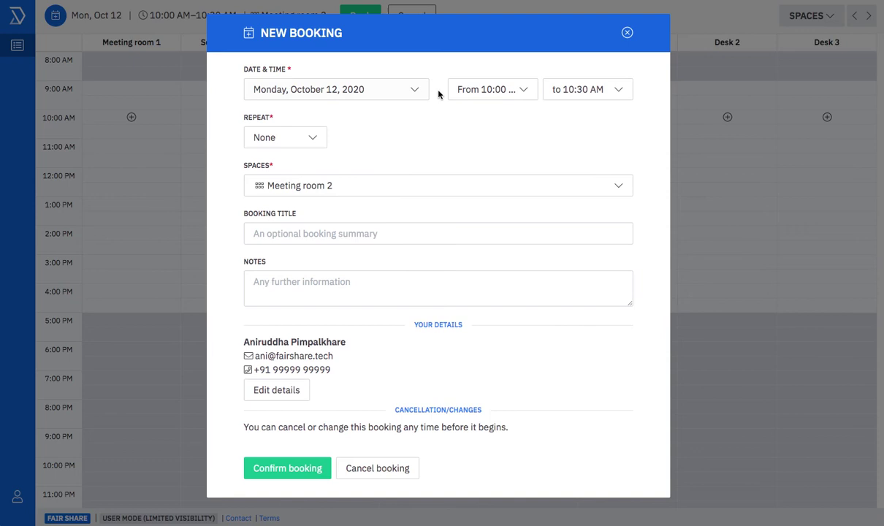
pyautogui.click(590, 90)
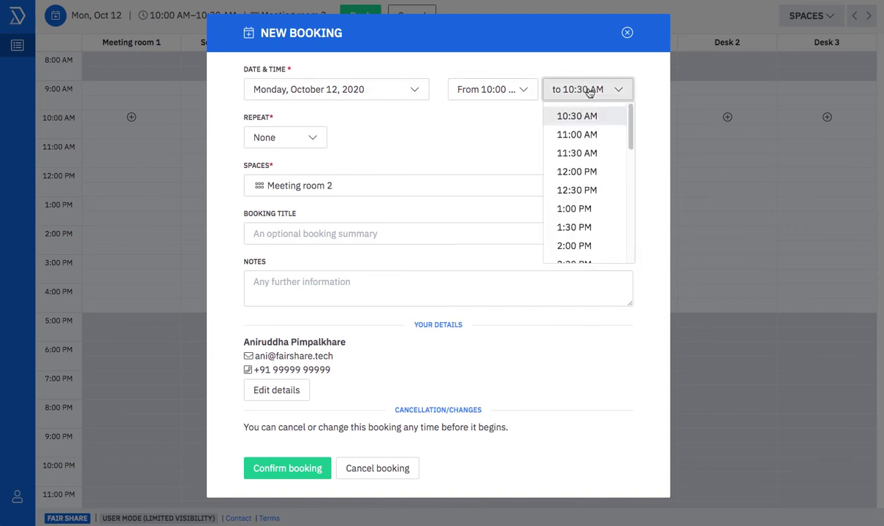
pyautogui.click(570, 227)
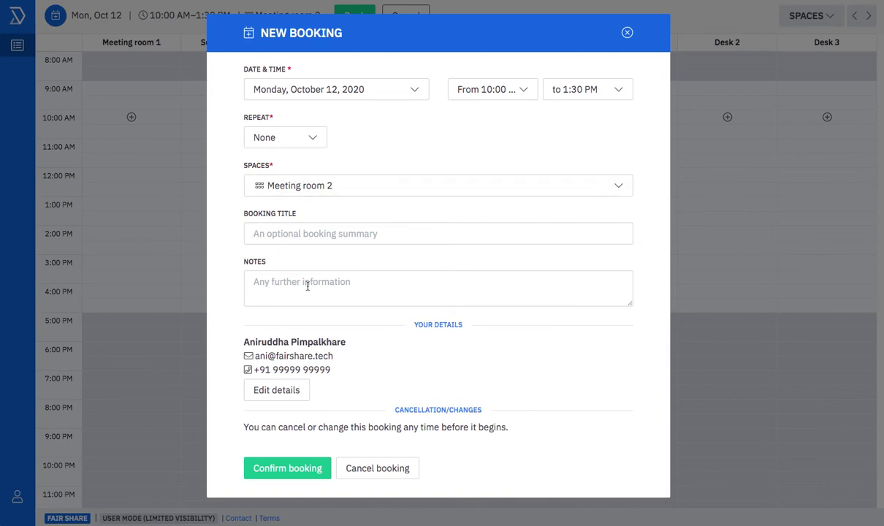
pyautogui.click(290, 468)
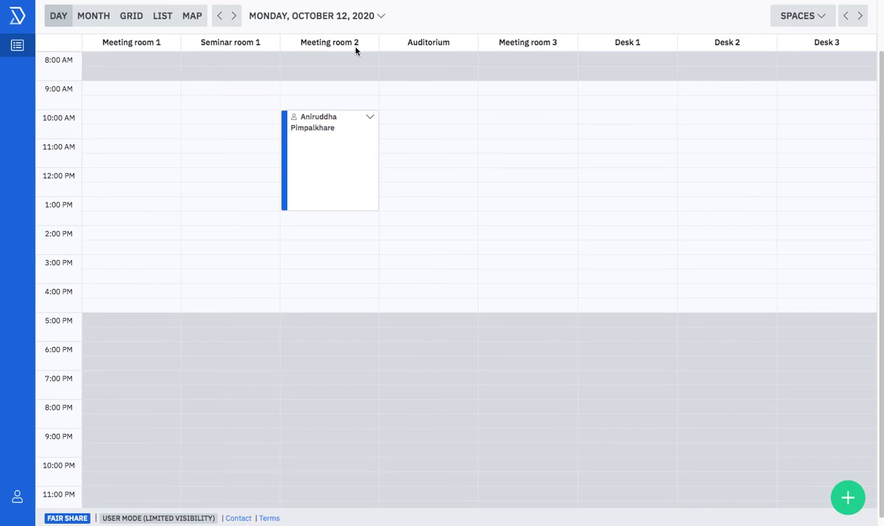
pyautogui.click(92, 20)
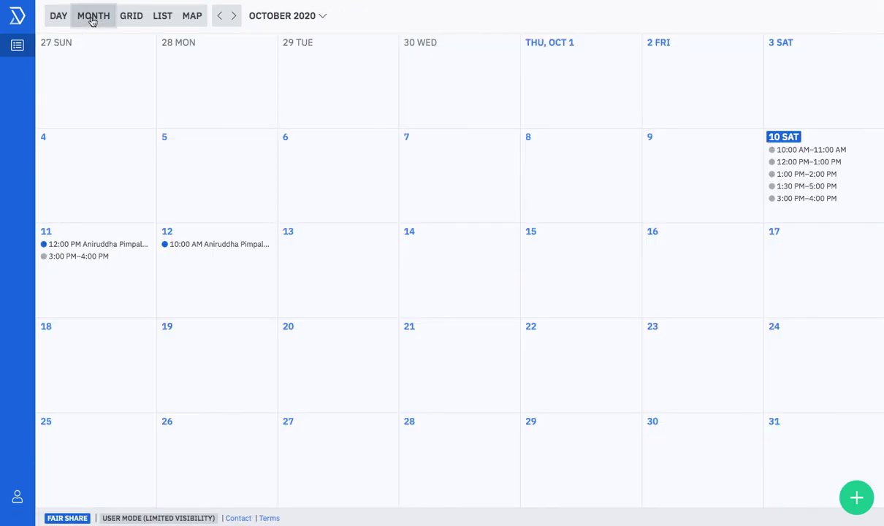
pyautogui.click(129, 18)
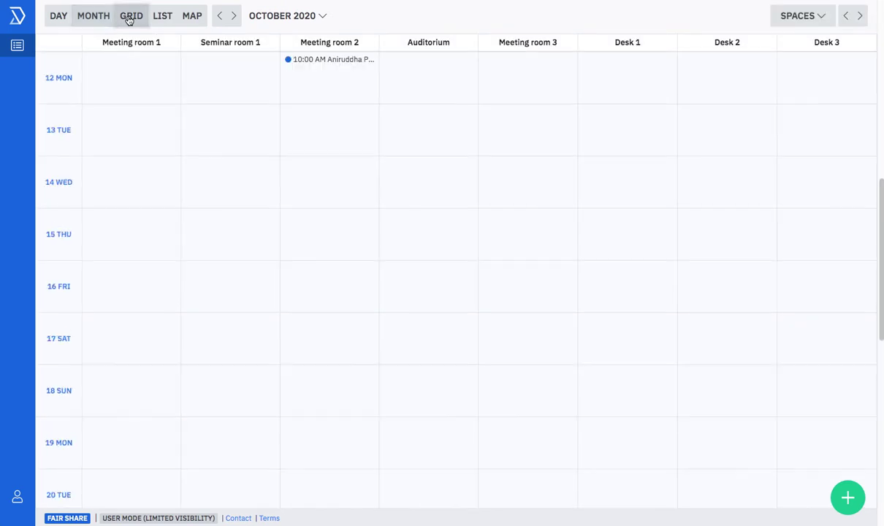
pyautogui.click(159, 18)
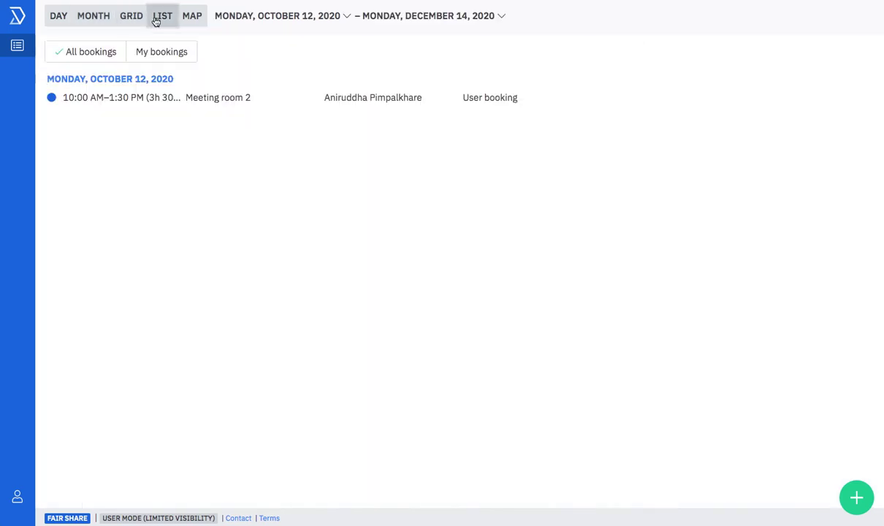
pyautogui.click(58, 17)
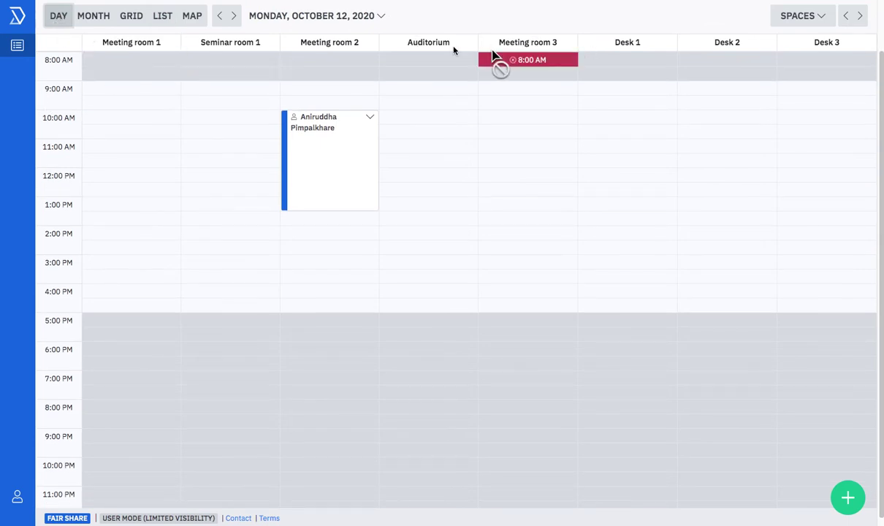
pyautogui.moveTo(335, 200)
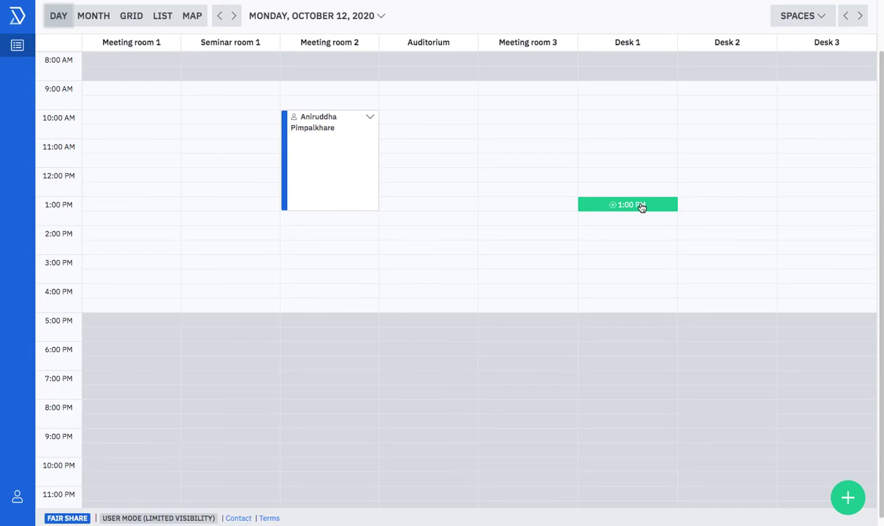
# Step: Switch to the Demo Map floor plan showing bookable desks and rooms for October 12
pyautogui.click(192, 19)
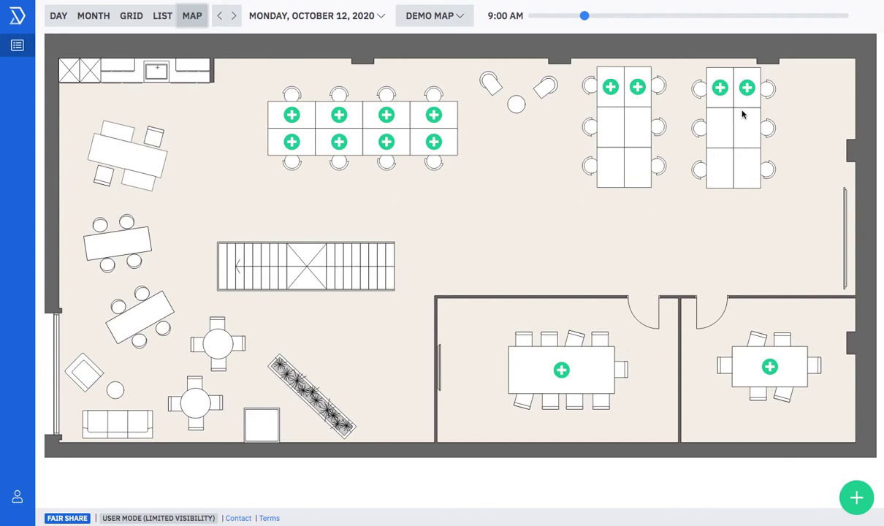
pyautogui.moveTo(748, 90)
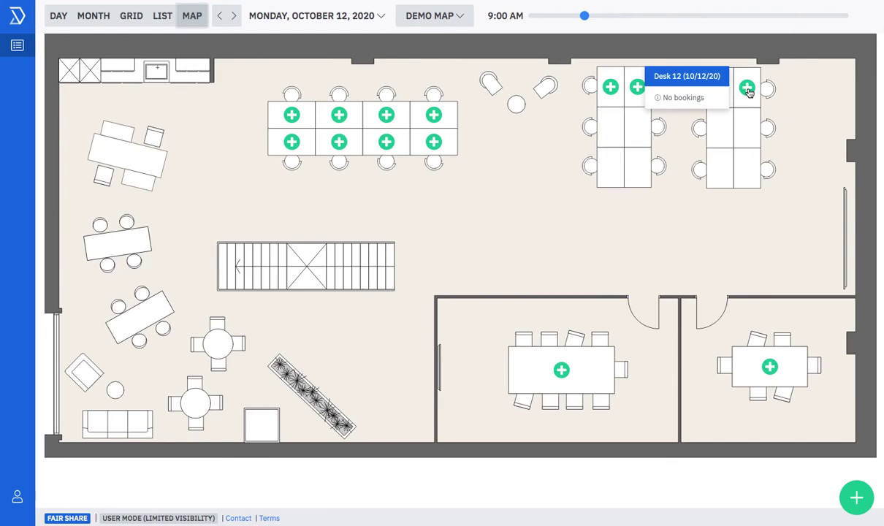
# Step: Book Desk 12 from 9:00 AM to 5:00 PM, correcting the end time from 7:30 PM
pyautogui.click(747, 89)
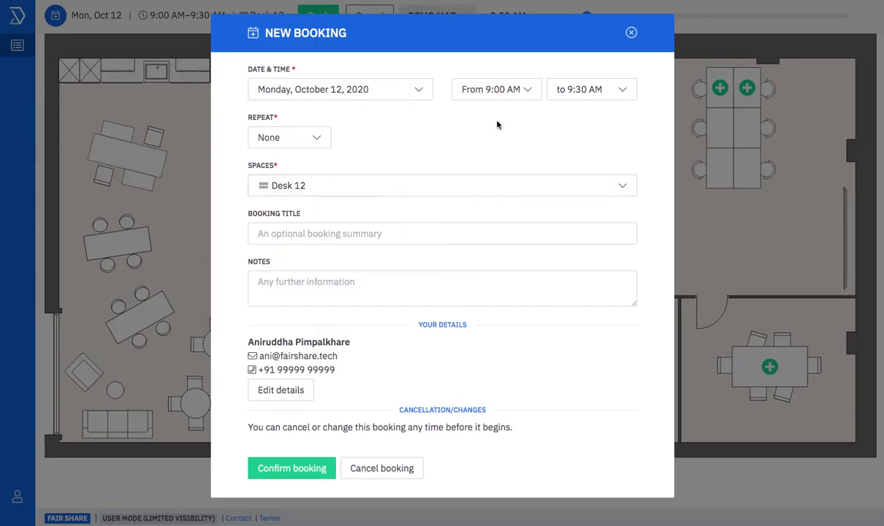
pyautogui.click(615, 90)
pyautogui.scroll(-8, 596, 182)
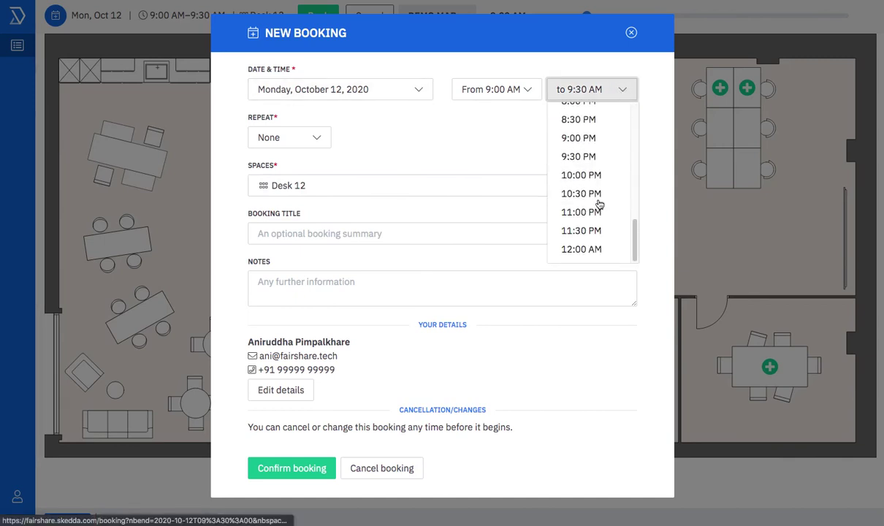
pyautogui.scroll(1, 588, 163)
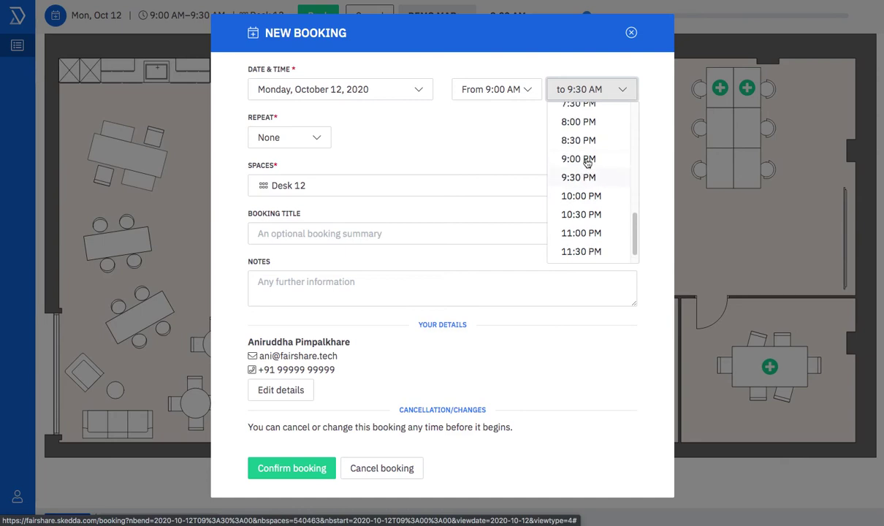
pyautogui.scroll(1, 578, 162)
pyautogui.click(581, 125)
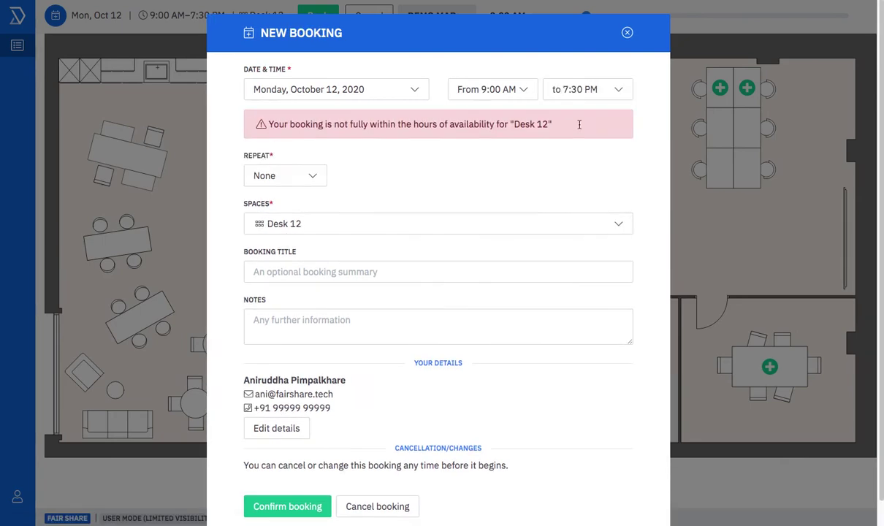
pyautogui.click(577, 89)
pyautogui.scroll(3, 589, 157)
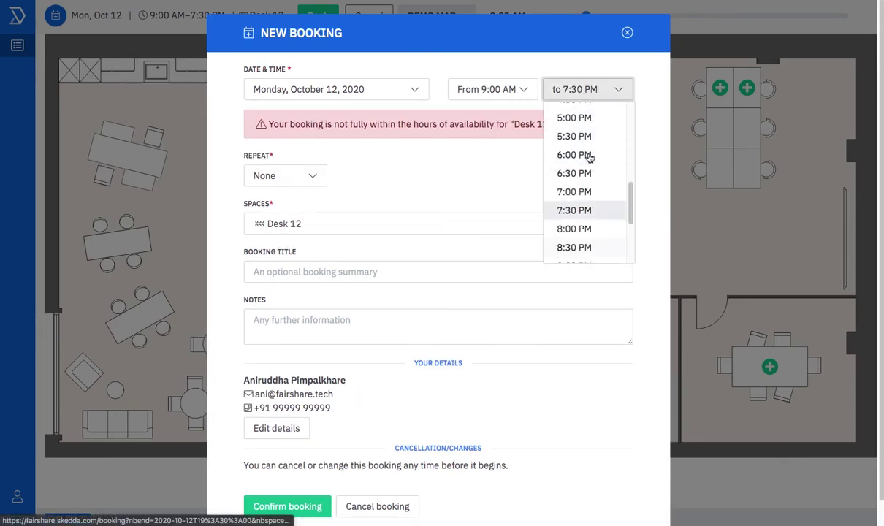
pyautogui.click(576, 119)
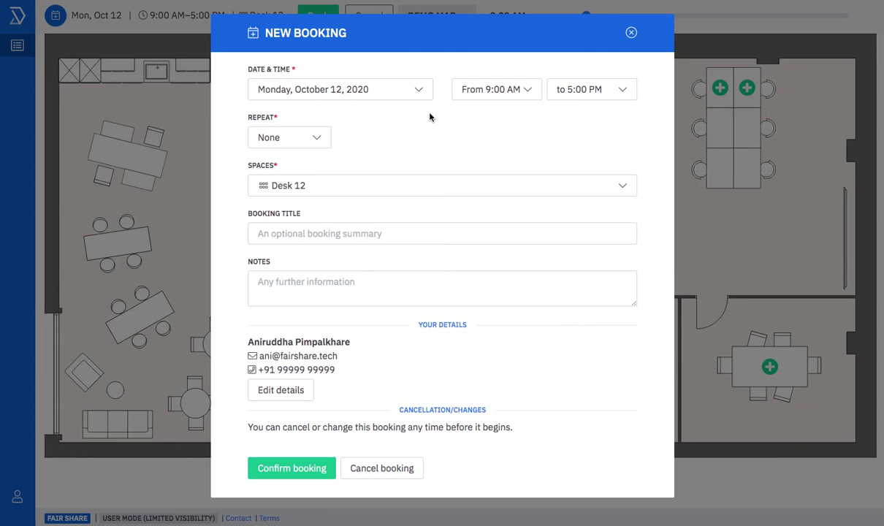
pyautogui.click(291, 468)
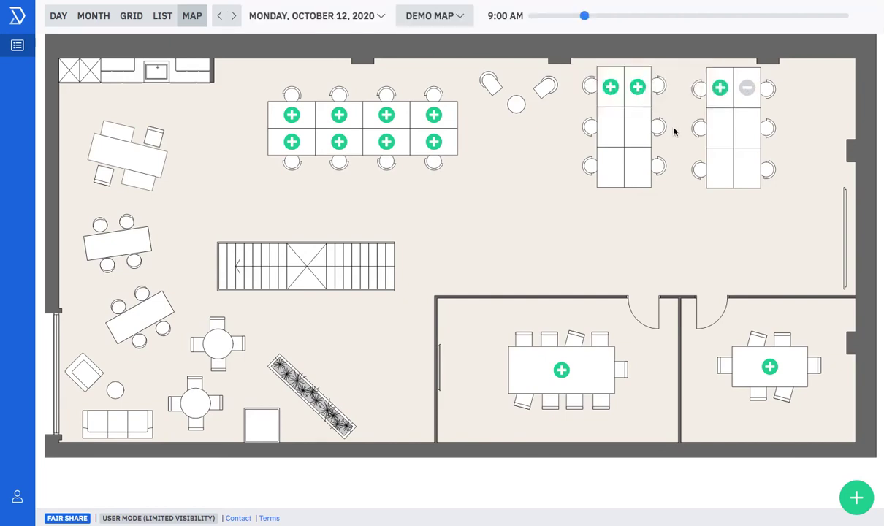
pyautogui.click(376, 21)
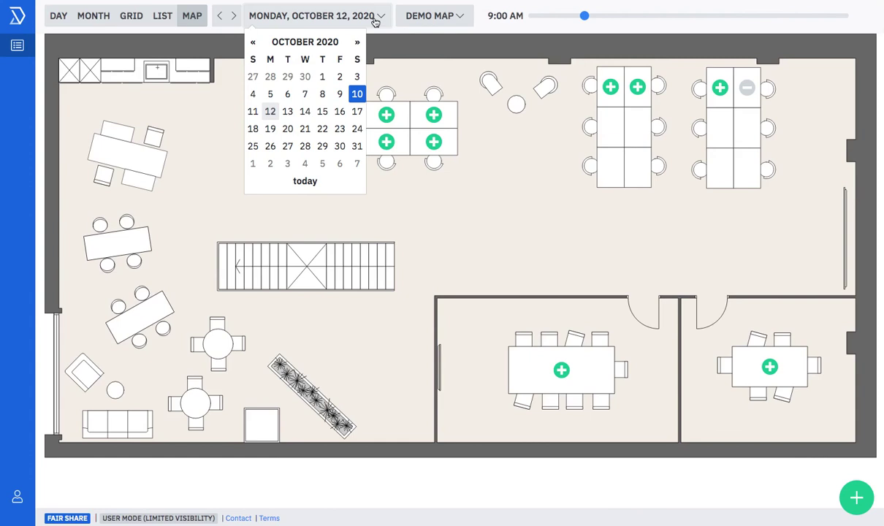
pyautogui.click(288, 111)
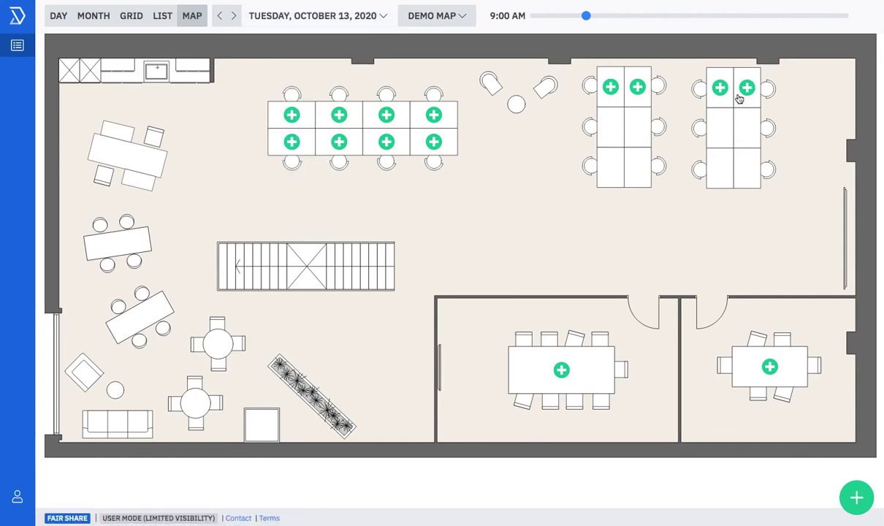
pyautogui.click(365, 20)
pyautogui.click(272, 112)
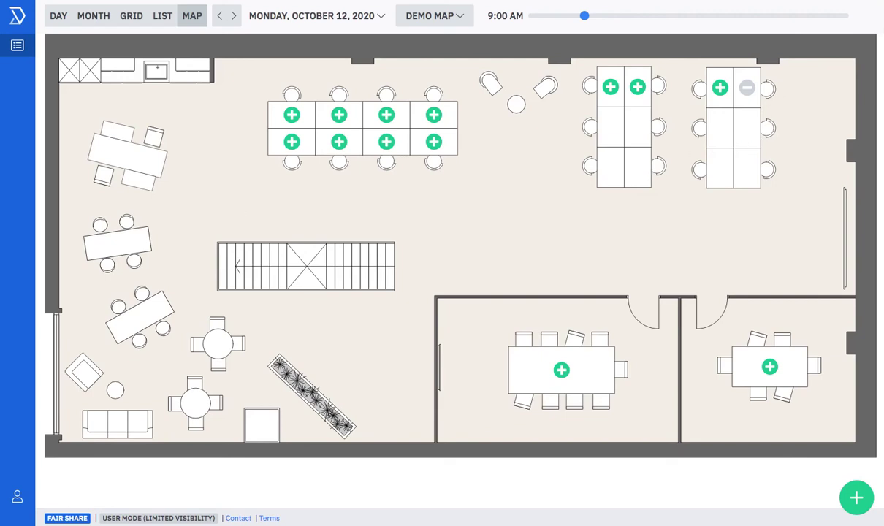
pyautogui.click(270, 0)
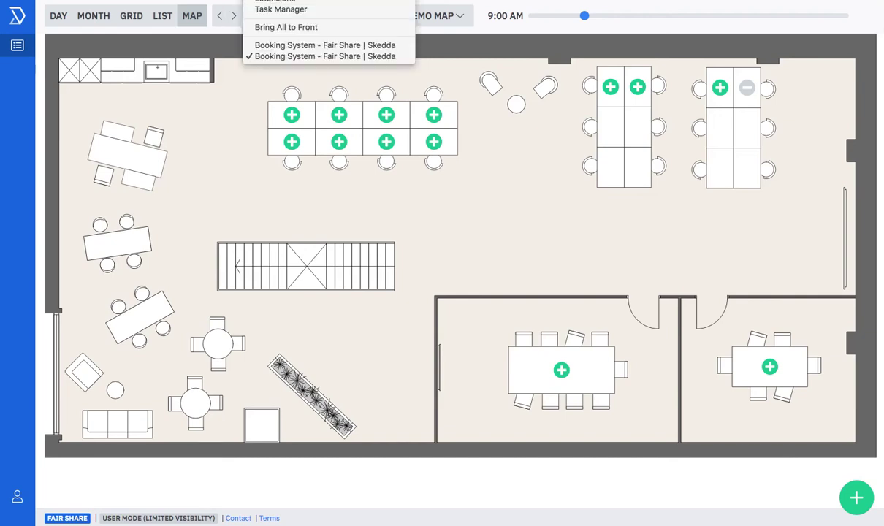
# Step: Bring the other 'Booking System - Fair Share | Skedda' window showing Hours of availability to the front
pyautogui.click(273, 46)
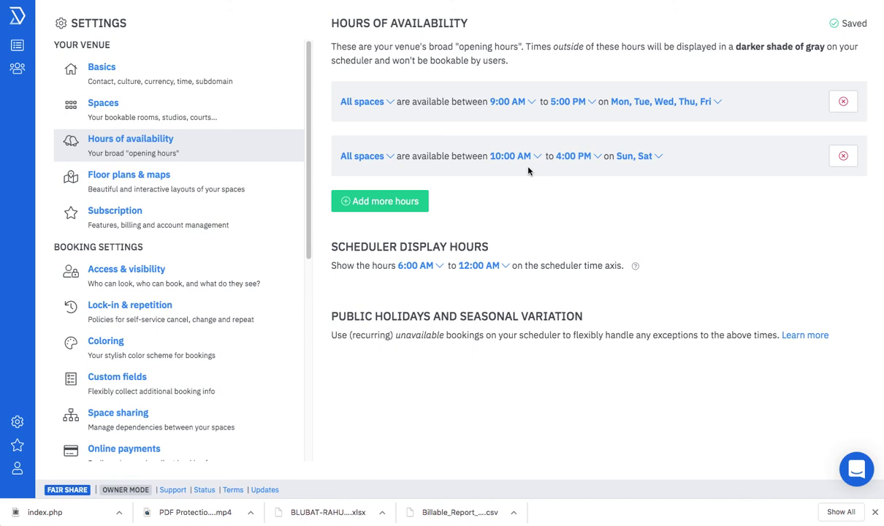
# Step: Open the Spaces settings, then open and close the Add a space form without adding one
pyautogui.click(183, 110)
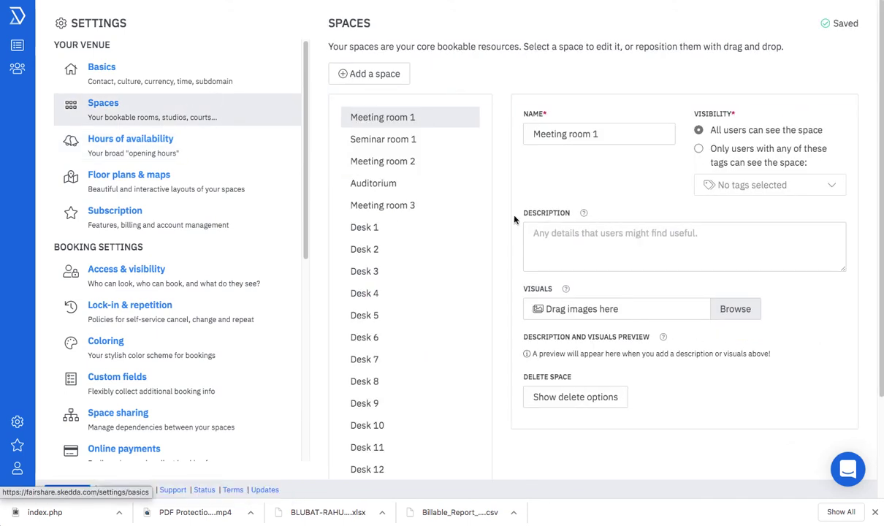
pyautogui.click(367, 78)
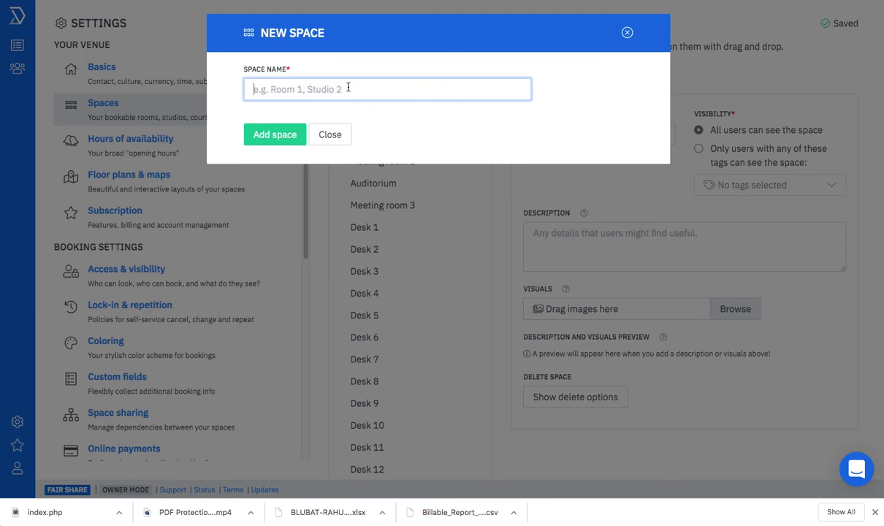
pyautogui.click(327, 137)
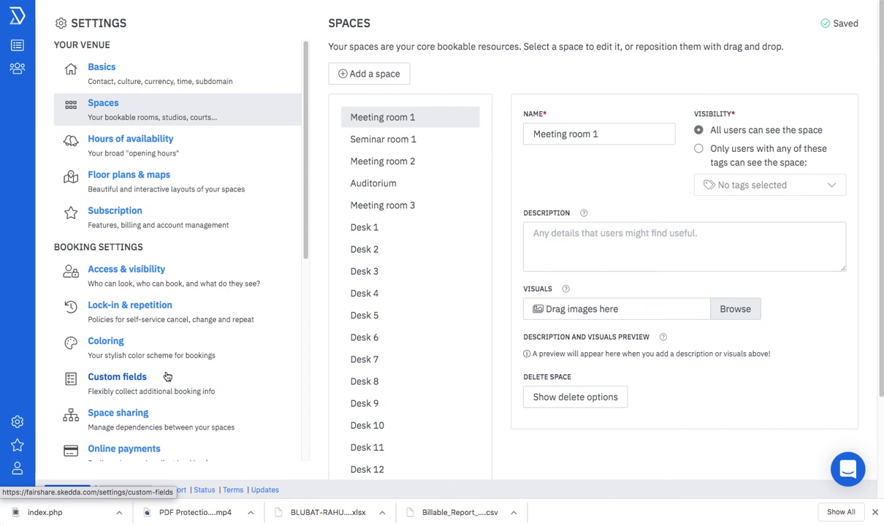
# Step: Open Access & visibility under Booking Settings to view schedule visibility and booking permissions
pyautogui.click(132, 280)
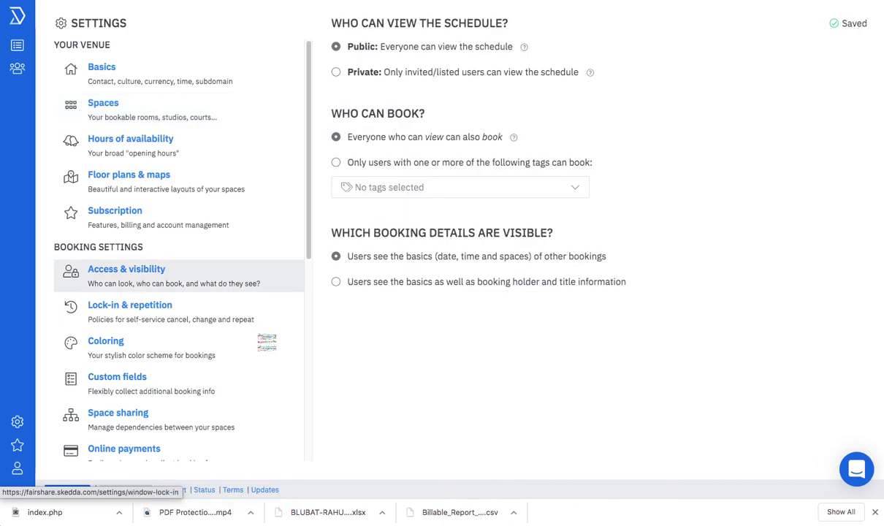